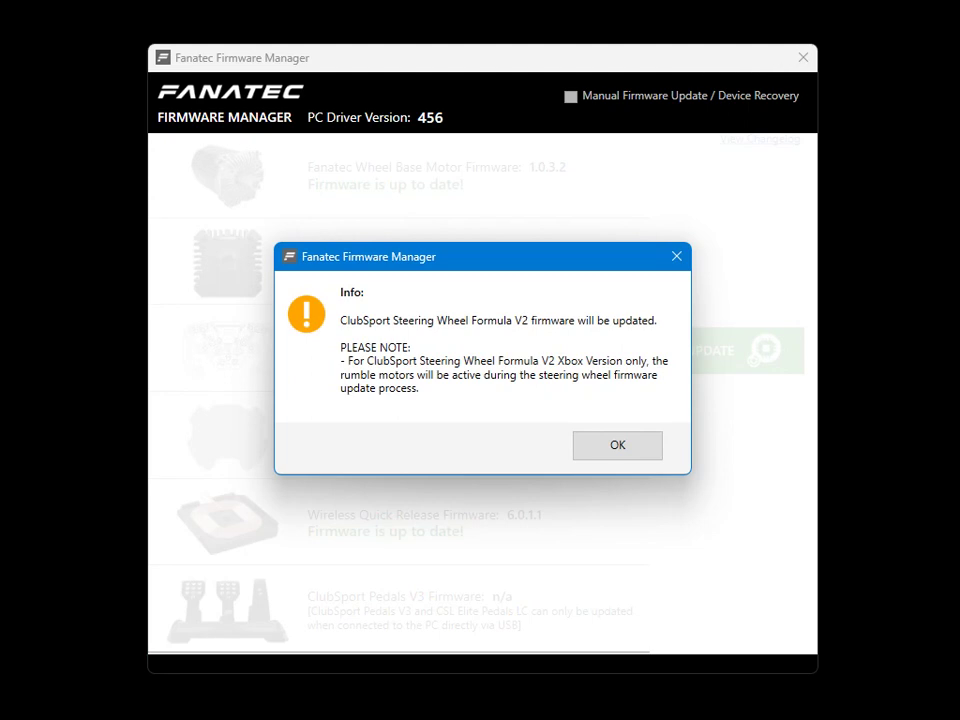
Step: Try to update the ClubSport Steering Wheel Formula V2 firmware, dismissing the dialogs and closing the Firmware Manager
key("Return")
left_click_drag(442, 269, 444, 297)
key("Return")
left_click(676, 256)
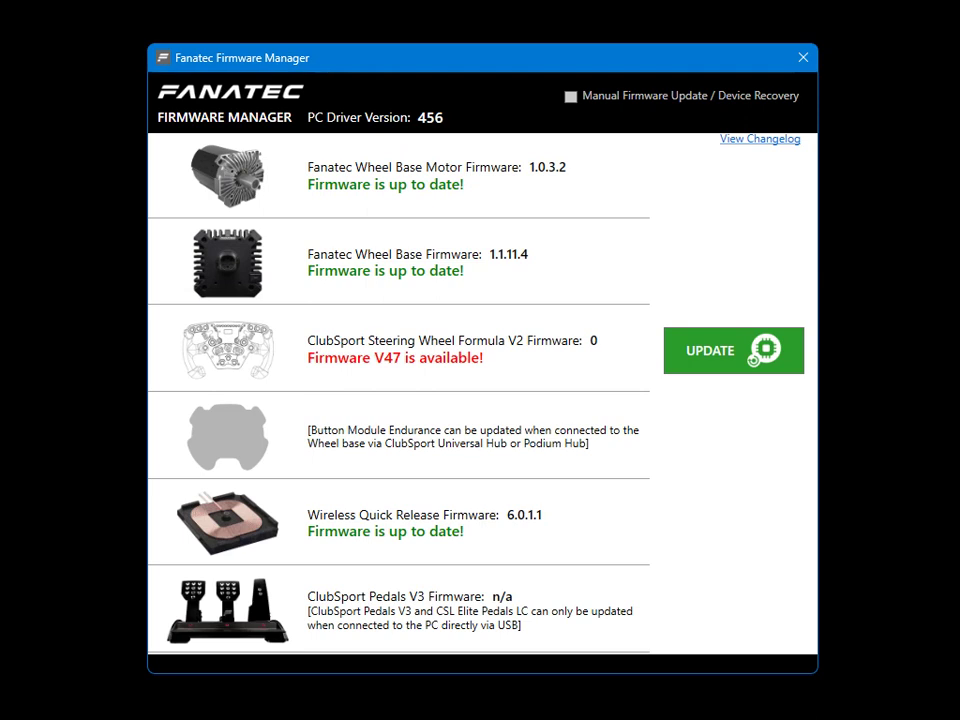
left_click(803, 57)
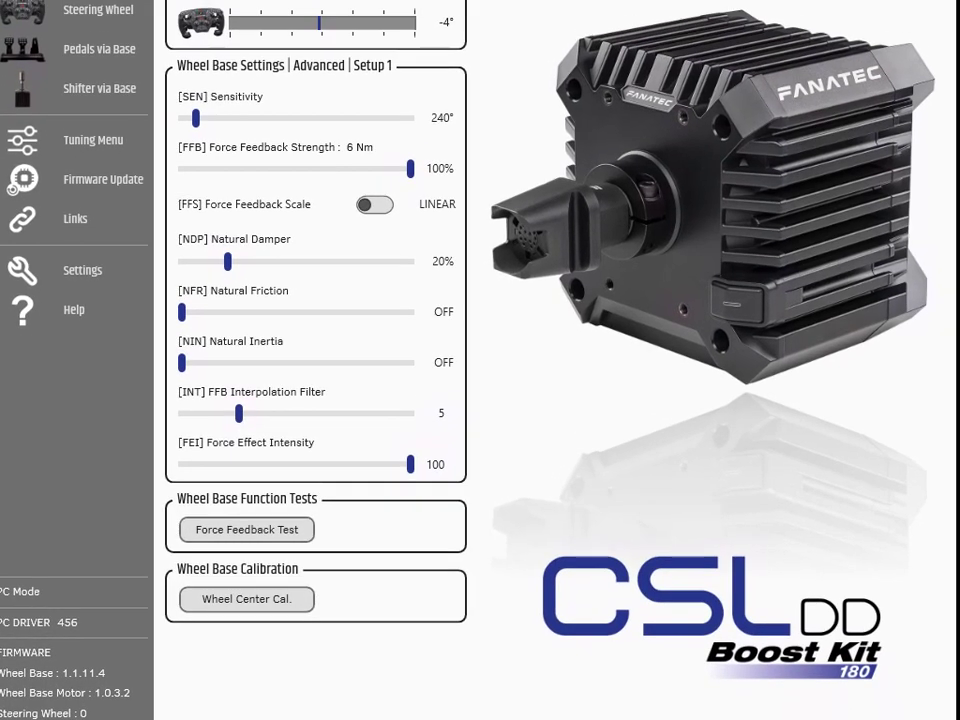
Step: Reopen the Firmware Manager and try to flash the ..\default firmware to the ClubSport Steering Wheel Formula V2 in manual update mode
left_click(100, 179)
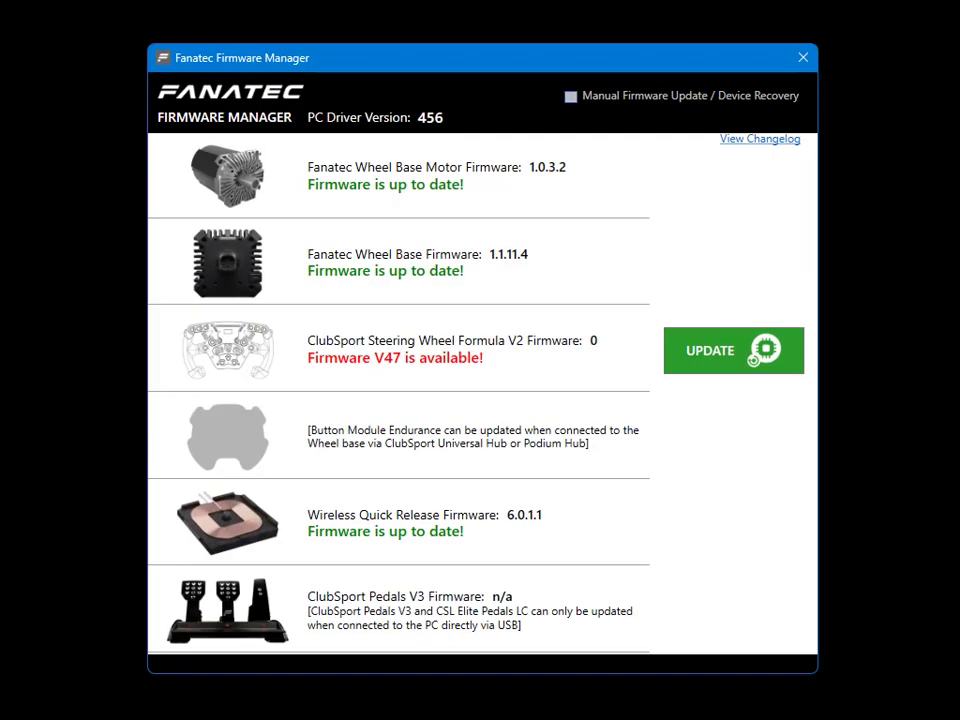
left_click(733, 349)
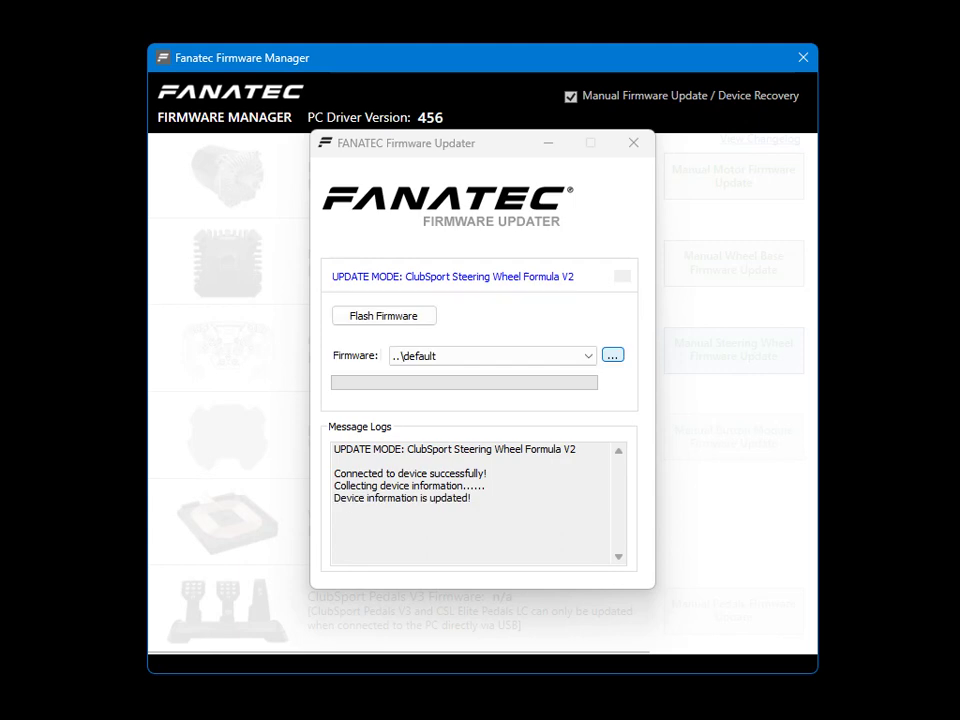
left_click(492, 356)
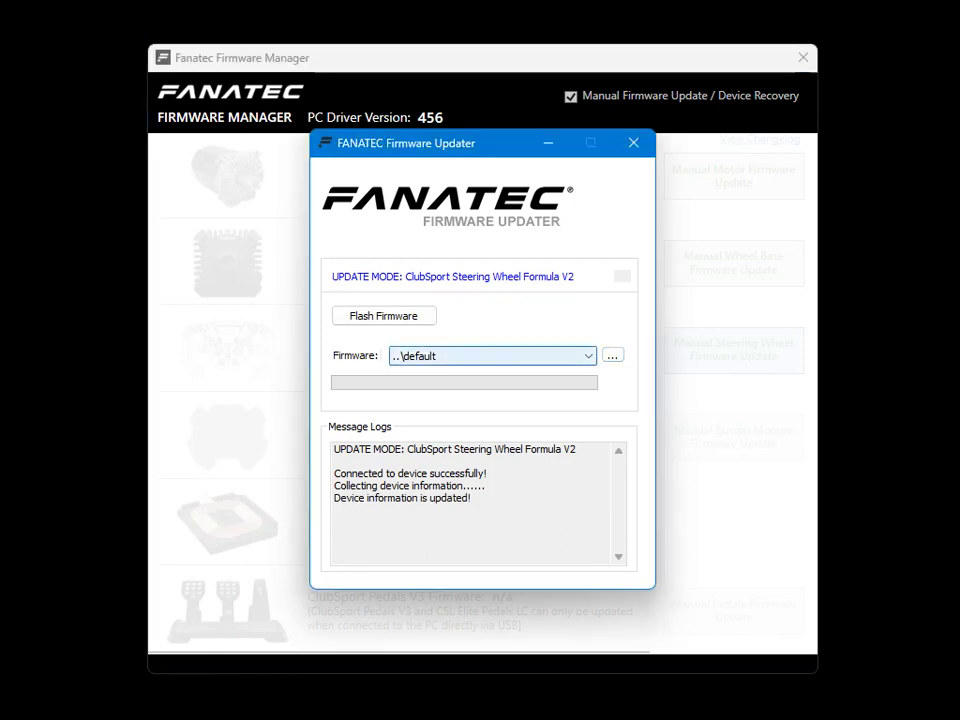
key("Return")
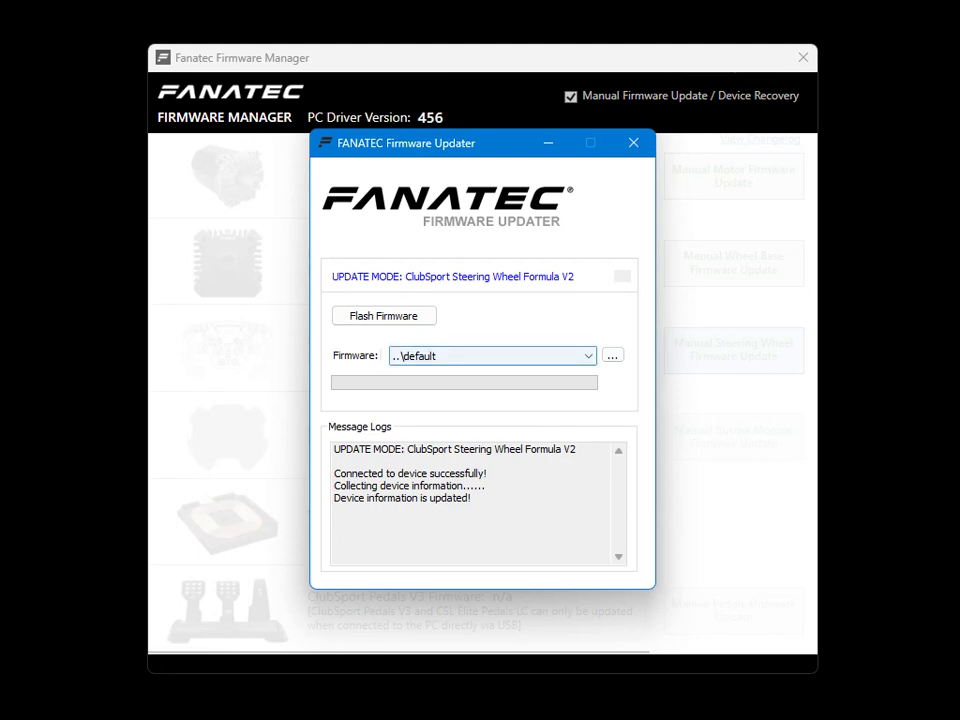
left_click(383, 316)
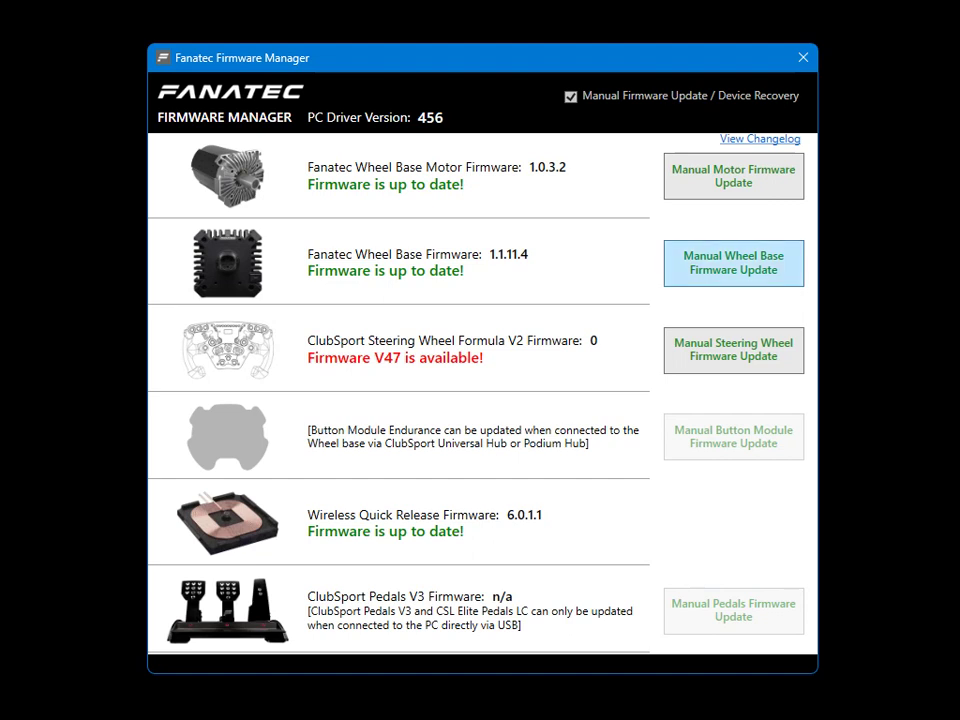
Step: Open the full changelog and examine the list of firmware versions included with driver 456
left_click(775, 139)
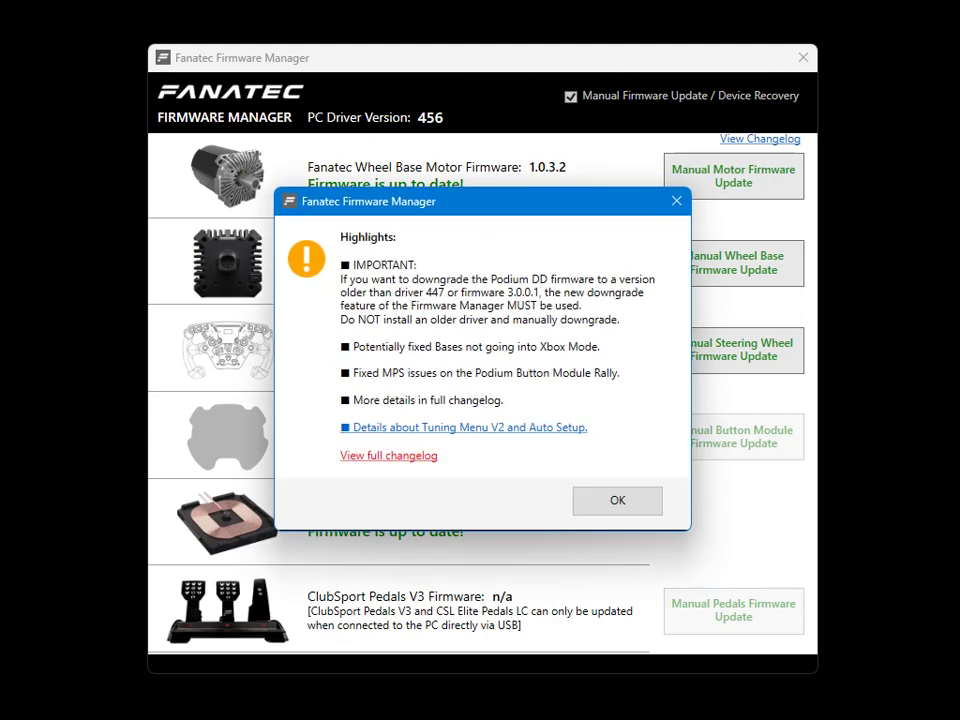
left_click(388, 455)
scroll(388, 455, "down", 4)
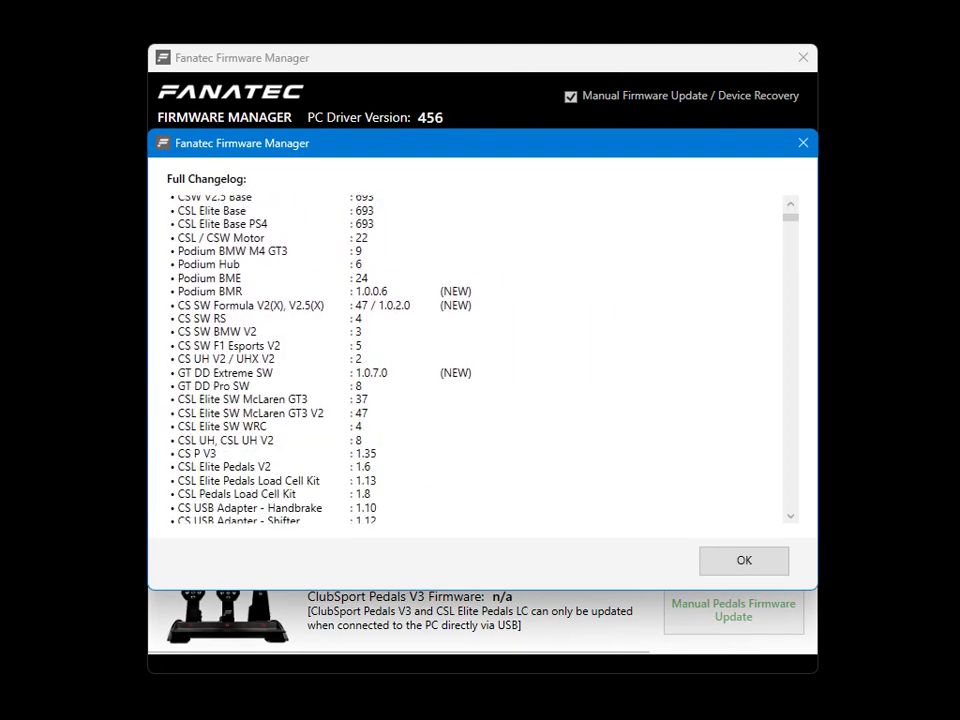
scroll(478, 358, "down", 7)
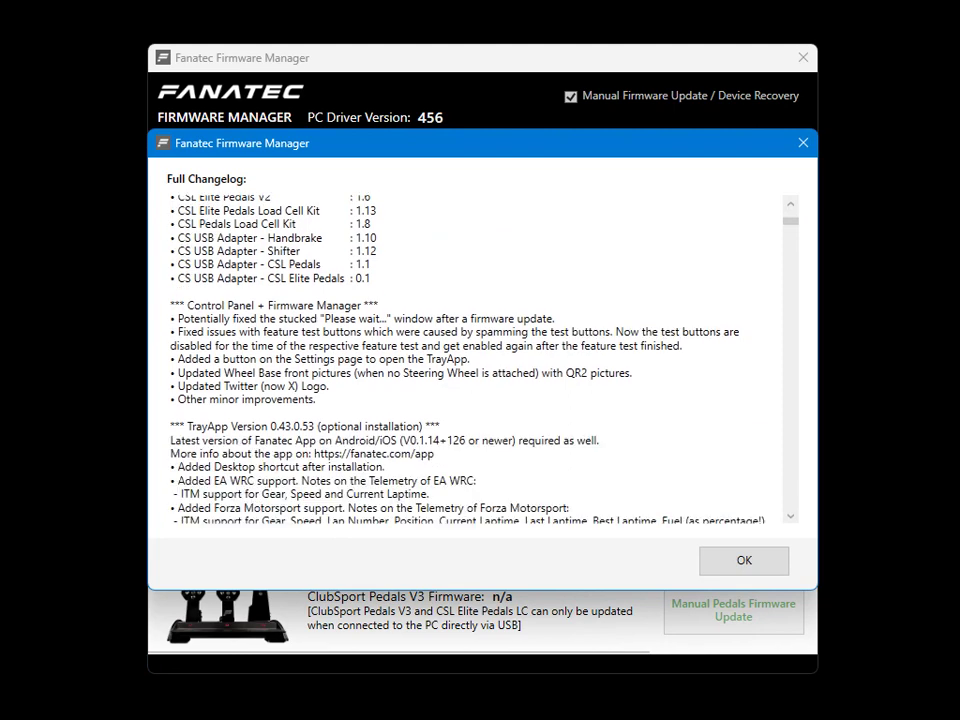
scroll(478, 358, "down", 2)
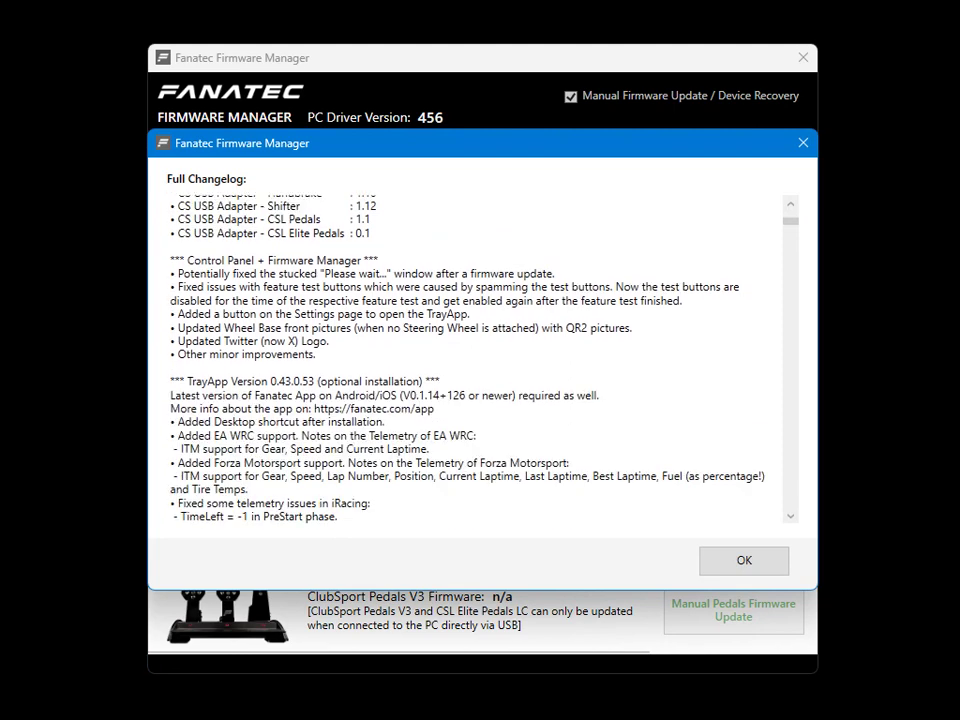
scroll(478, 358, "up", 3)
scroll(478, 358, "up", 6)
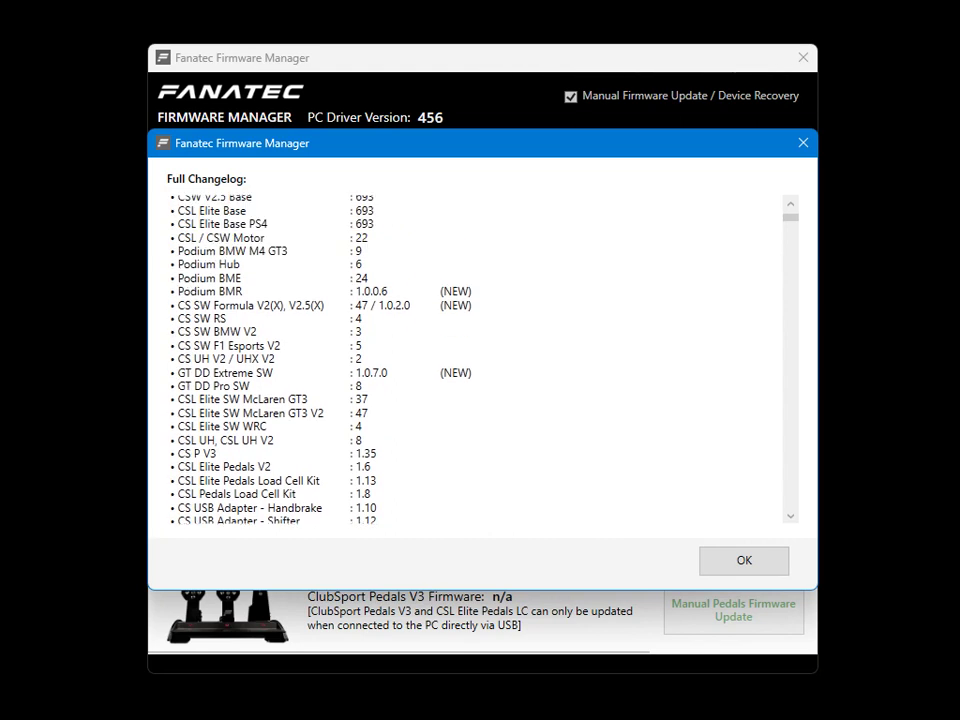
scroll(478, 358, "up", 4)
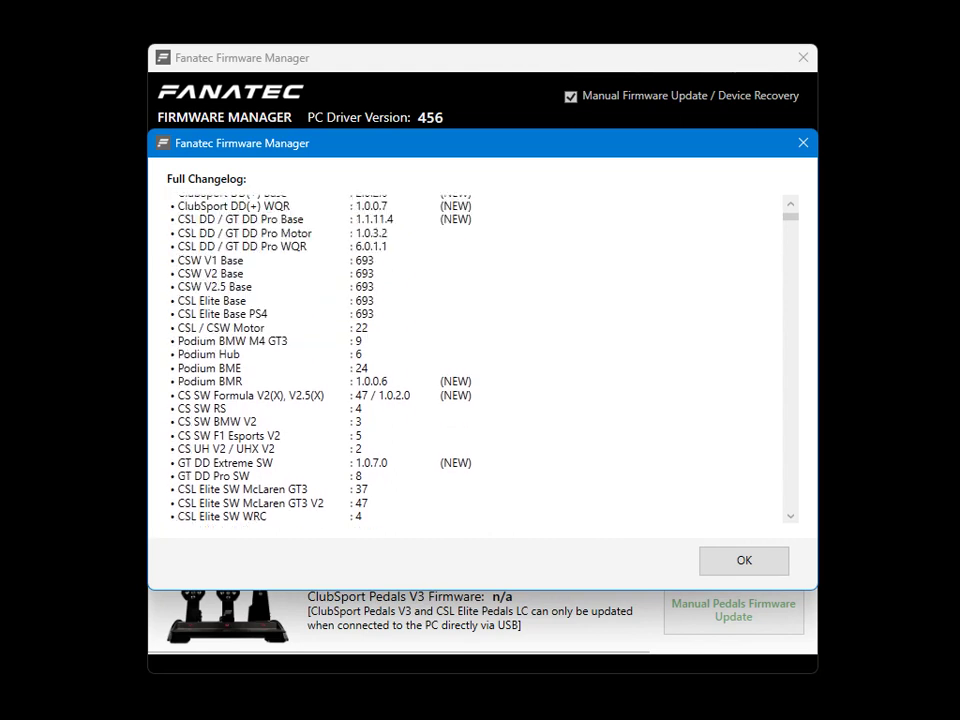
scroll(478, 358, "up", 2)
scroll(478, 358, "down", 4)
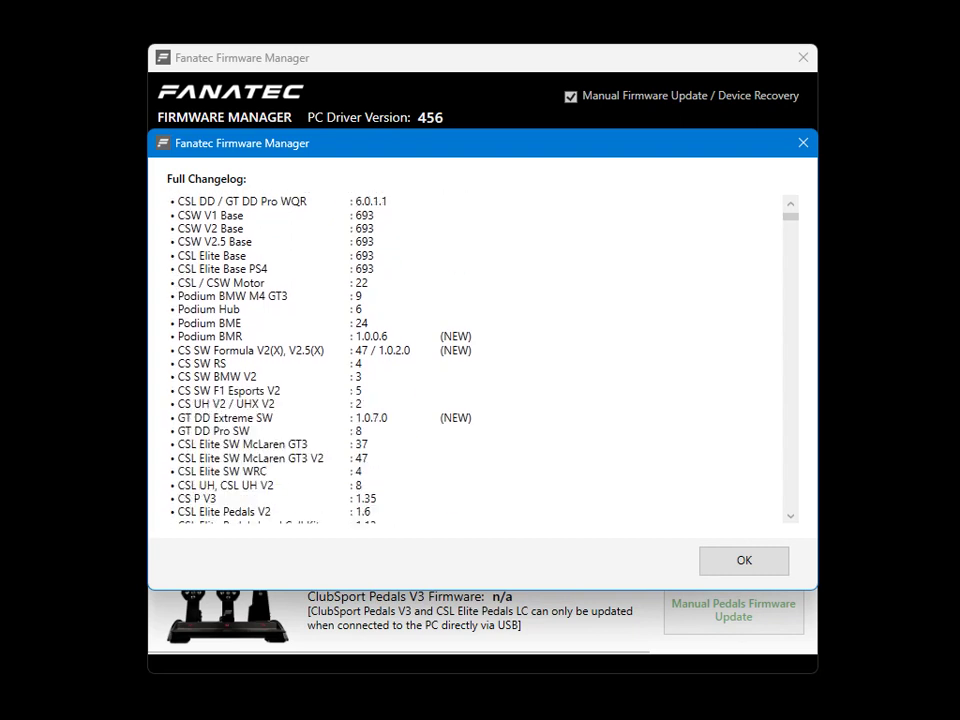
scroll(478, 358, "down", 1)
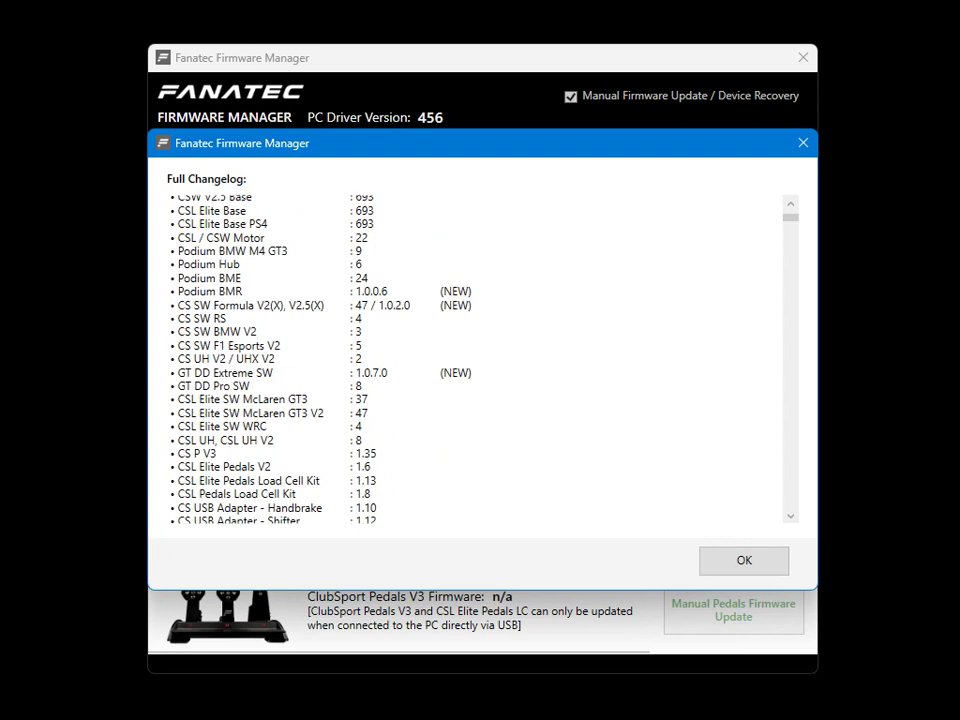
scroll(478, 358, "down", 1)
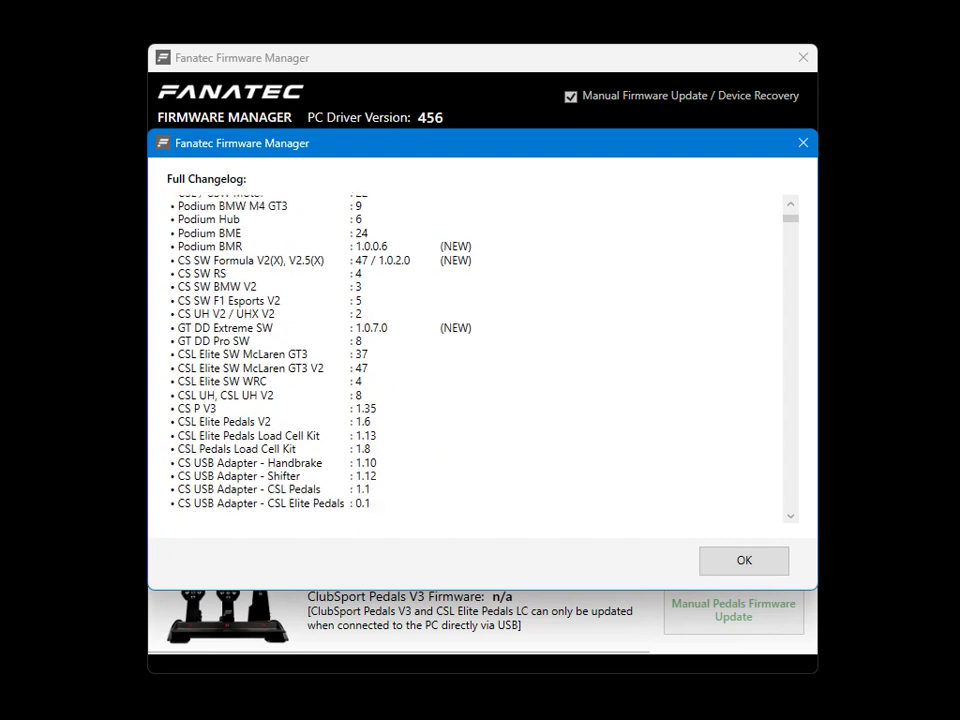
scroll(478, 358, "down", 1)
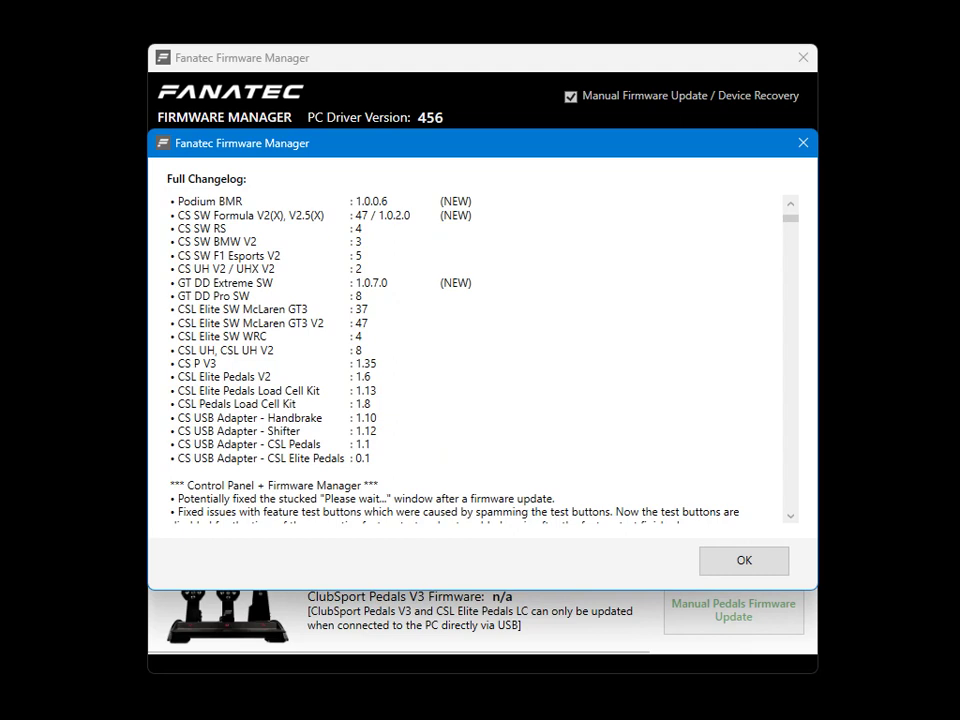
Step: Read the changelog's improvements and known issues, open the details about Tuning Menu V2 and Auto Setup, and dismiss the highlights
scroll(478, 358, "down", 3)
scroll(478, 358, "down", 2)
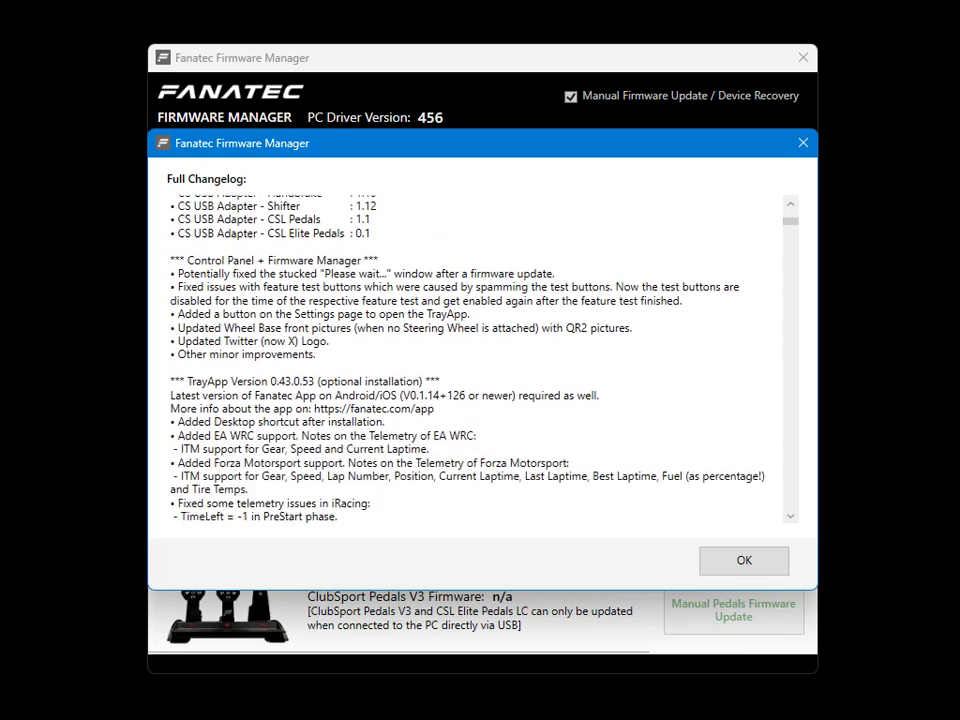
scroll(478, 358, "down", 4)
scroll(478, 358, "down", 3)
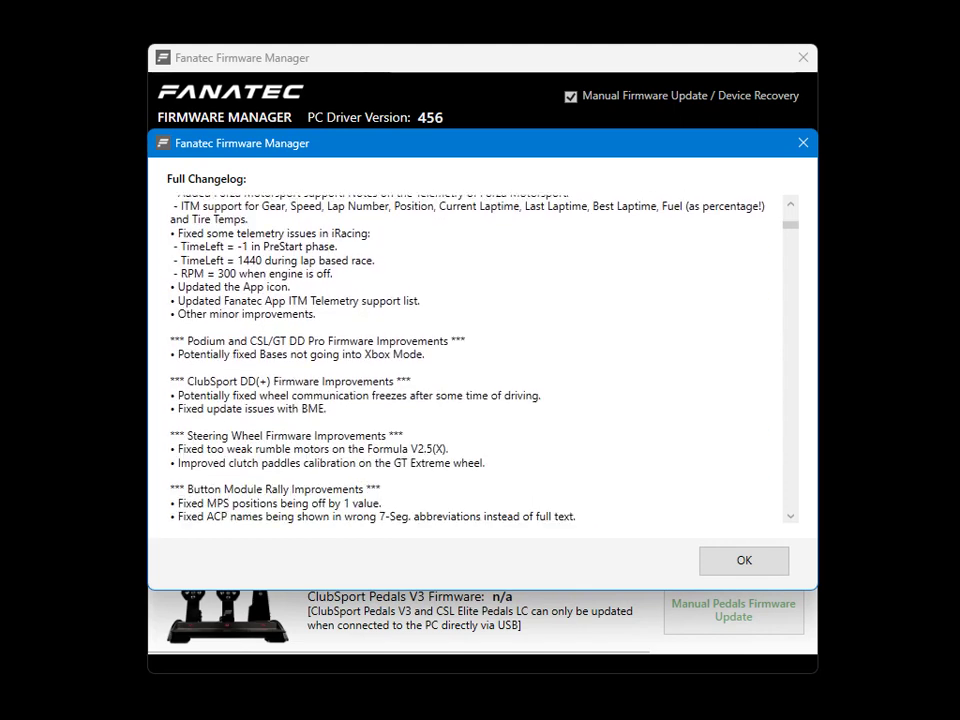
scroll(478, 358, "down", 2)
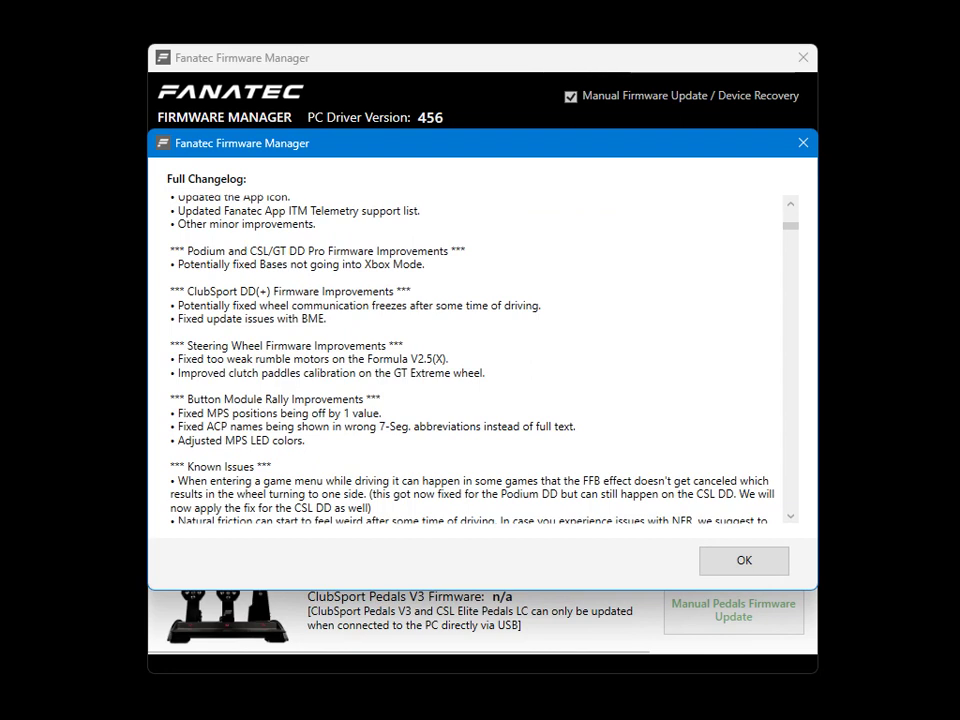
scroll(478, 358, "down", 4)
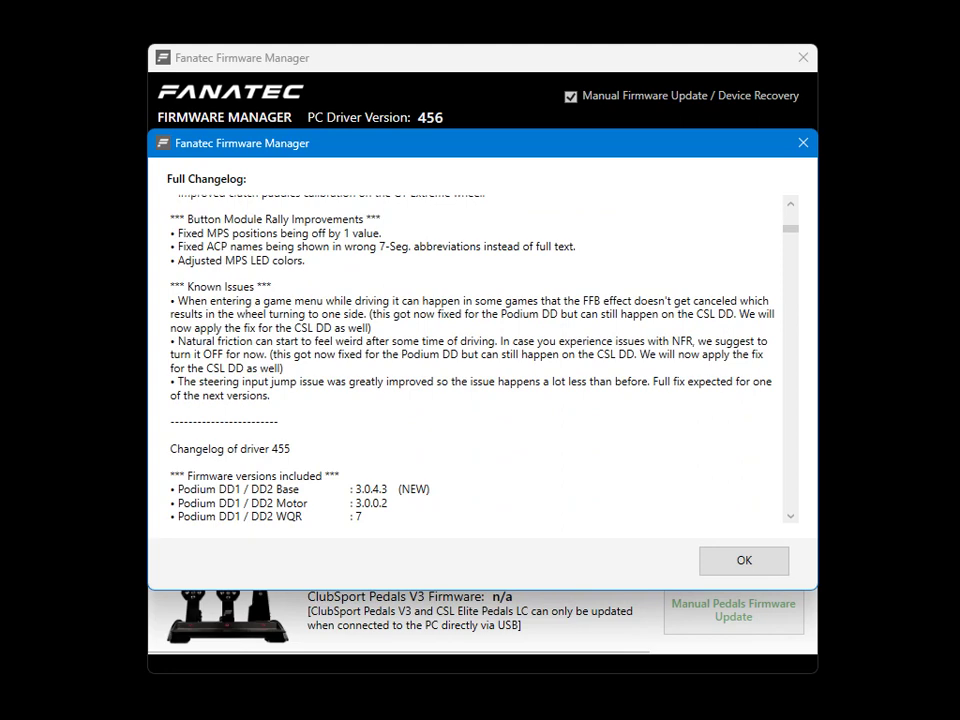
key("Return")
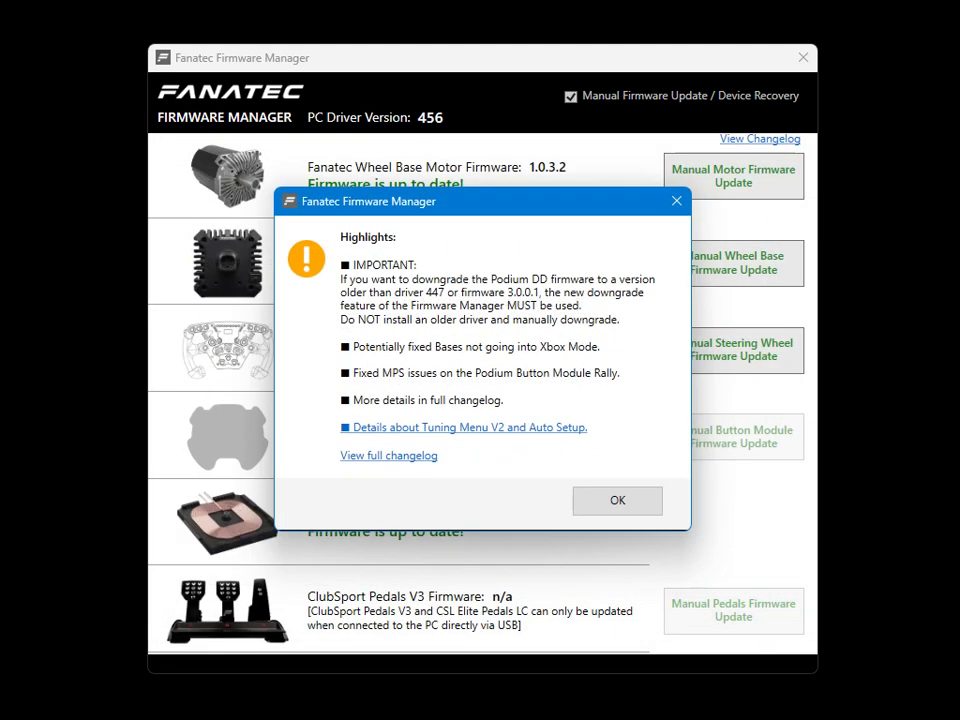
left_click(470, 427)
key("Return")
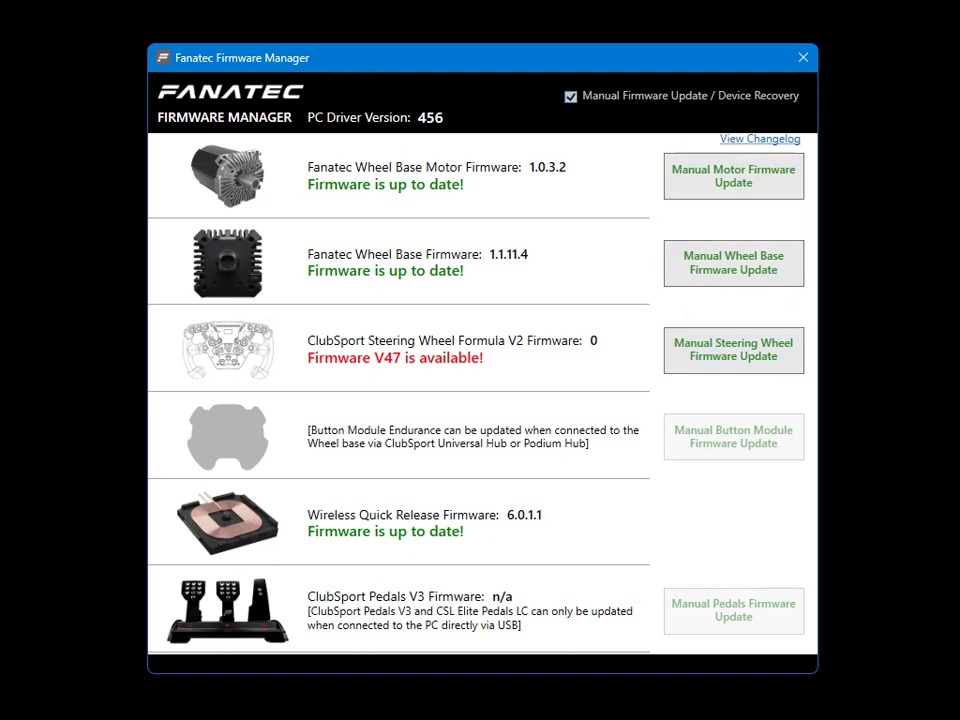
Step: Turn off Manual Firmware Update / Device Recovery, close the Firmware Manager and reopen it from the Firmware Update page
key("space")
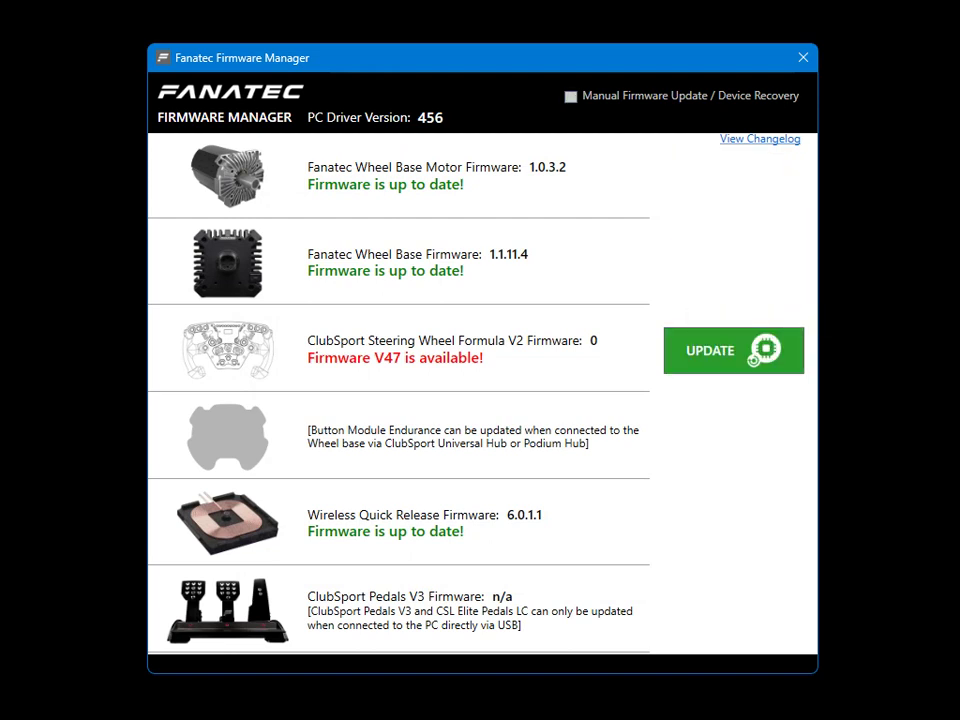
left_click(803, 57)
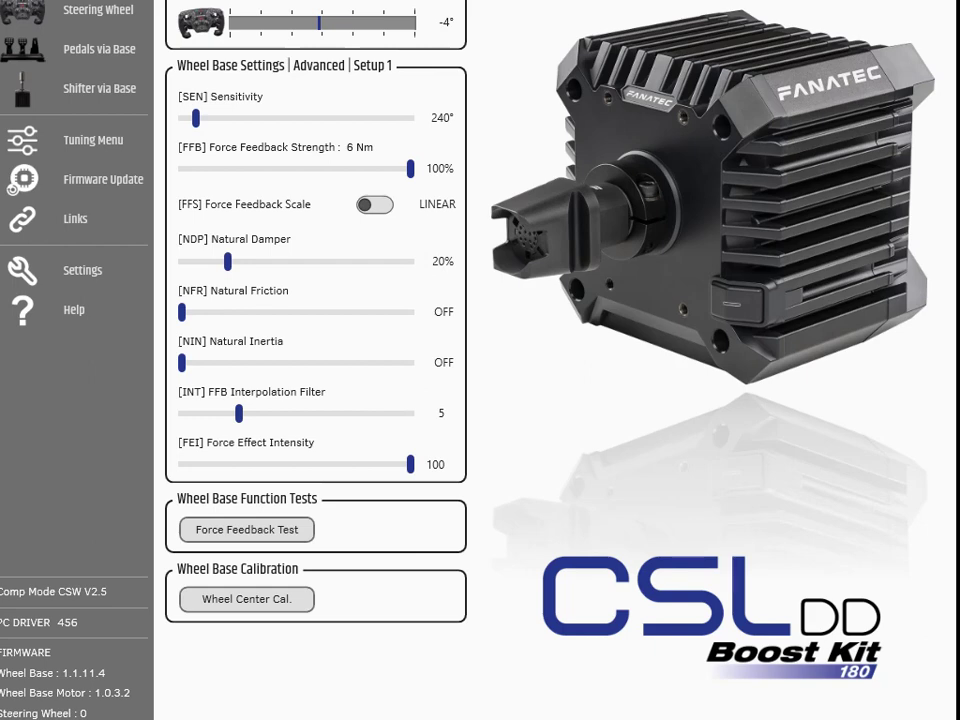
left_click(60, 218)
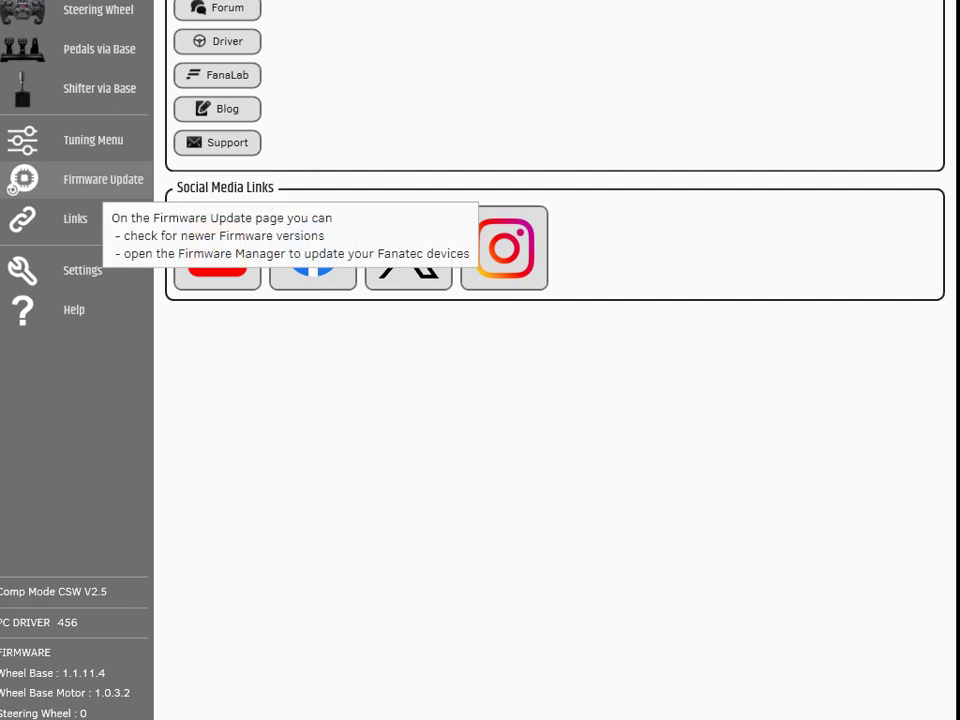
left_click(85, 180)
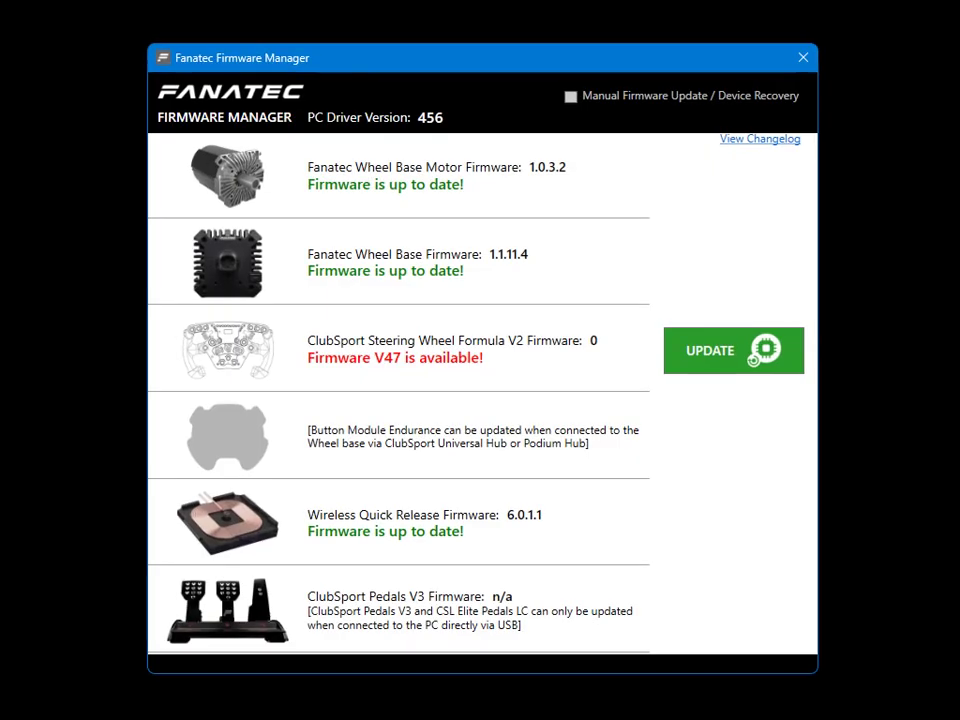
Step: Dismiss the changelog highlights and start the automatic ClubSport Steering Wheel Formula V2 firmware update to V47, accepting the rumble motor notice
key("Return")
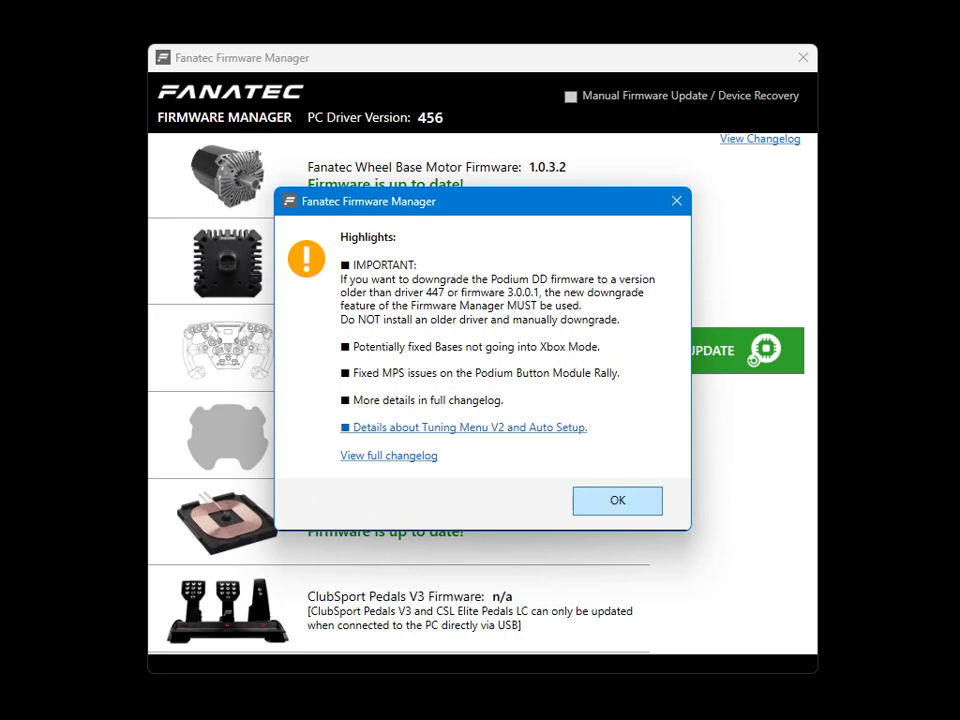
key("Return")
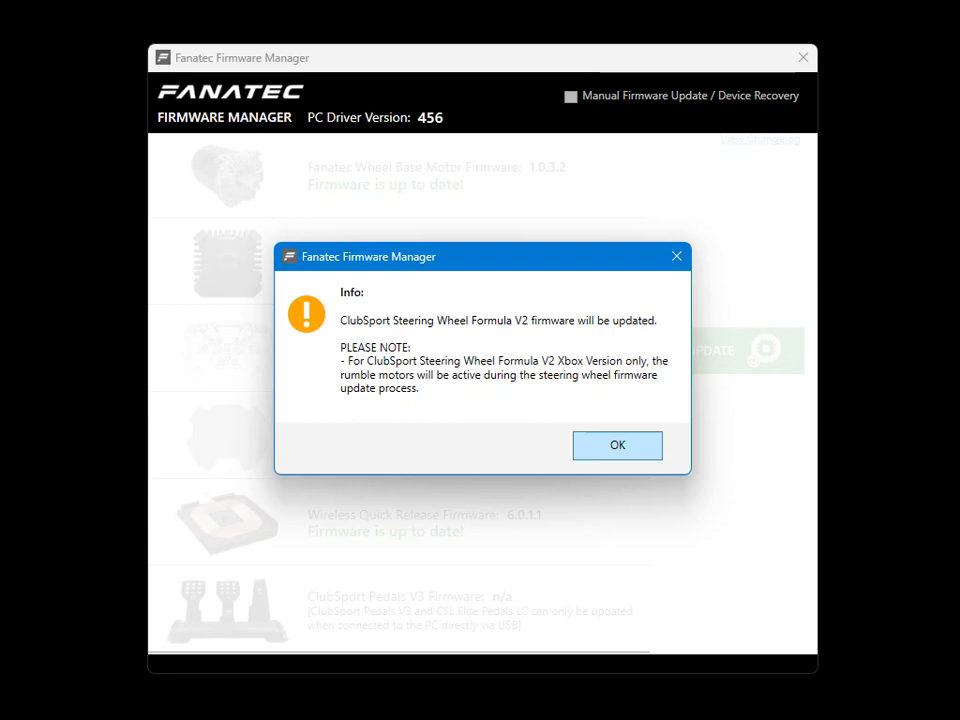
key("Return")
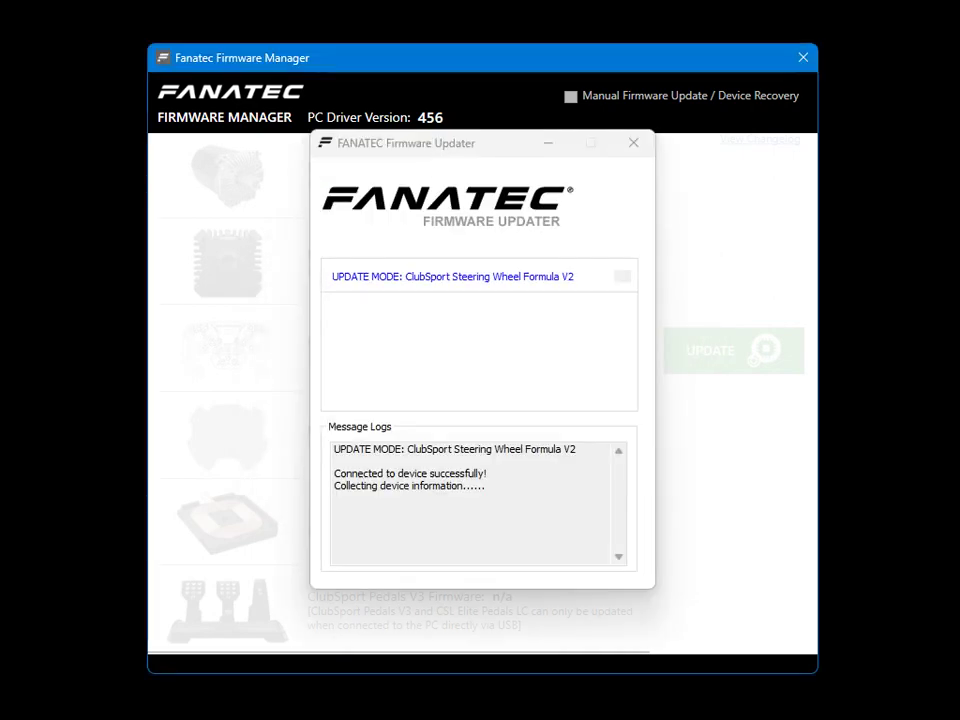